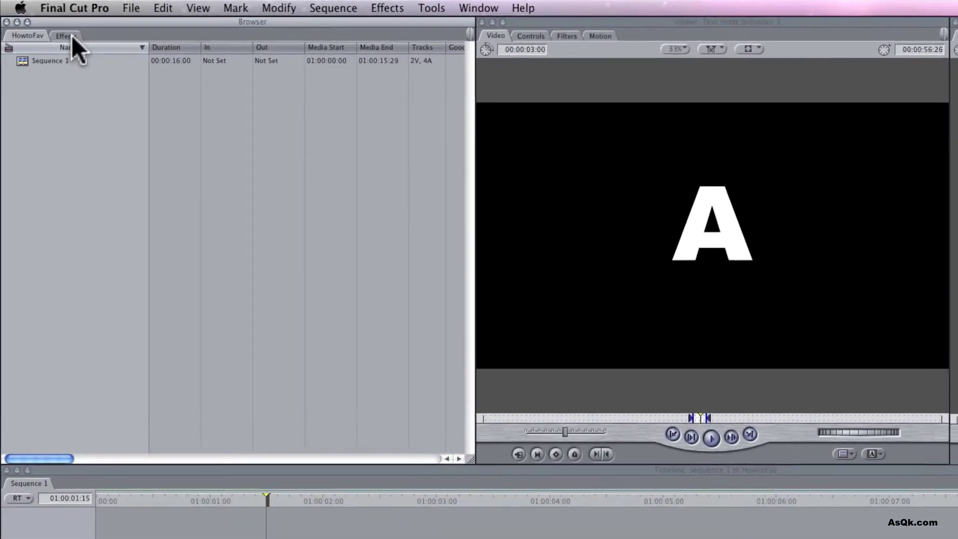
- Switch the Browser to the Effects tab to list its effect bins
click(44, 23)
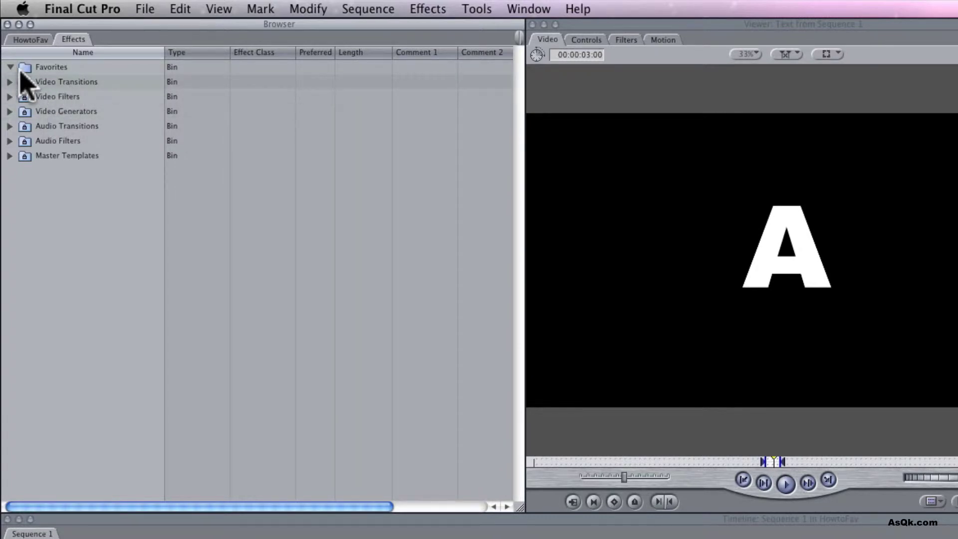
- Expand Video Transitions and its 3D Simulation bin to show Cross Zoom and Cube Spin
click(10, 81)
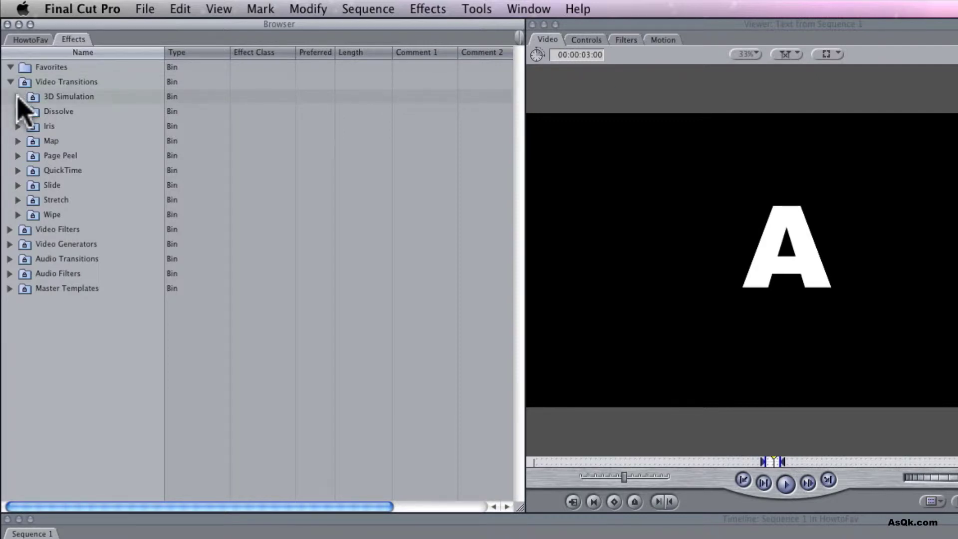
click(18, 97)
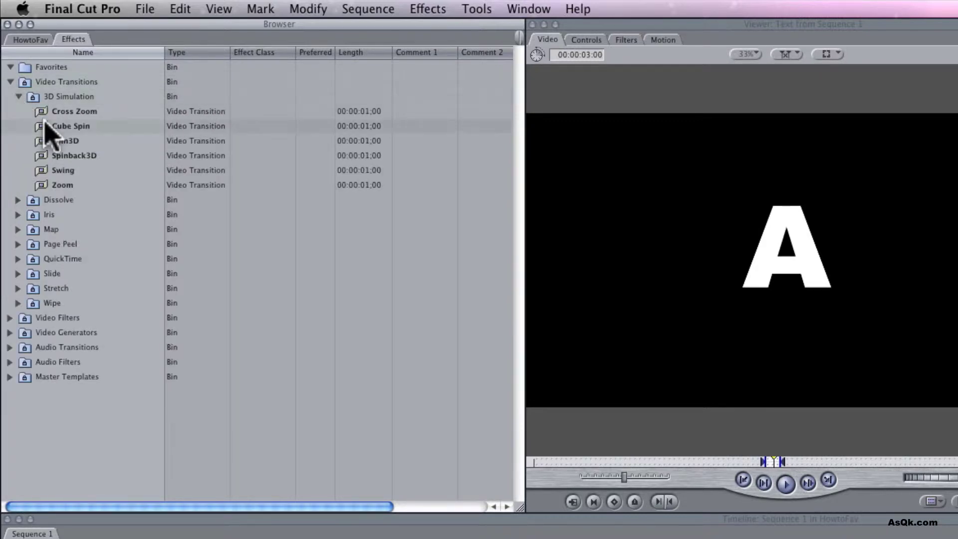
- Place Cube Spin between the A and B text clips, preview it, and stretch it to 1:10
drag(44, 128, 115, 198)
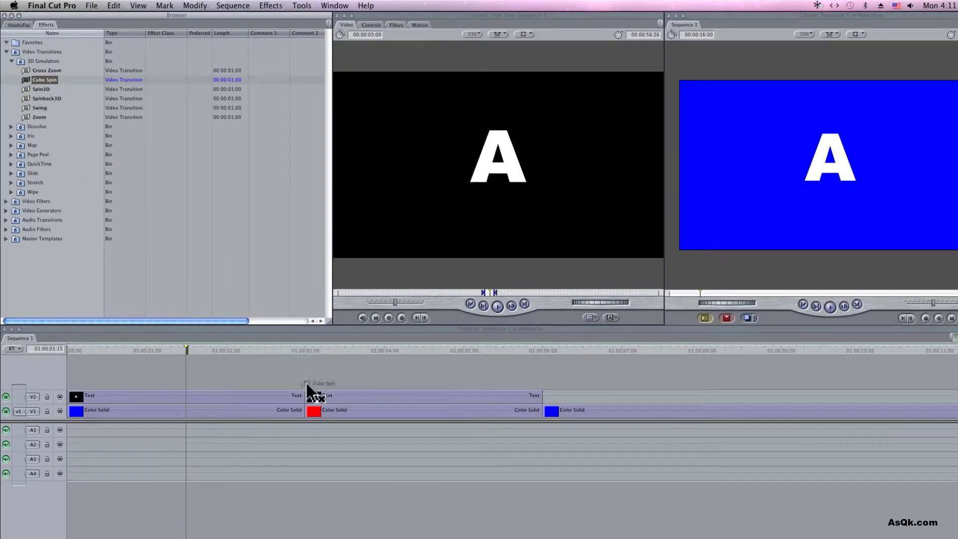
drag(306, 385, 300, 391)
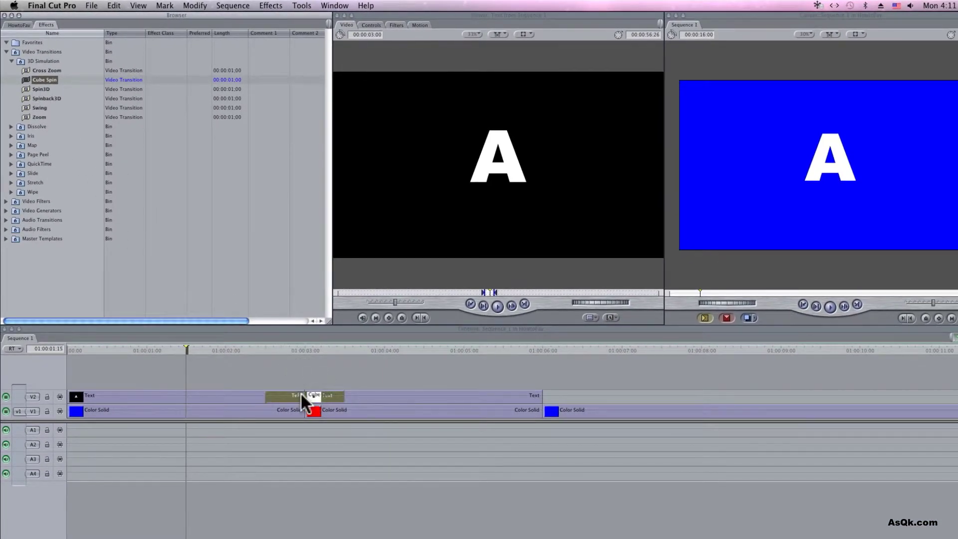
click(277, 360)
key(space)
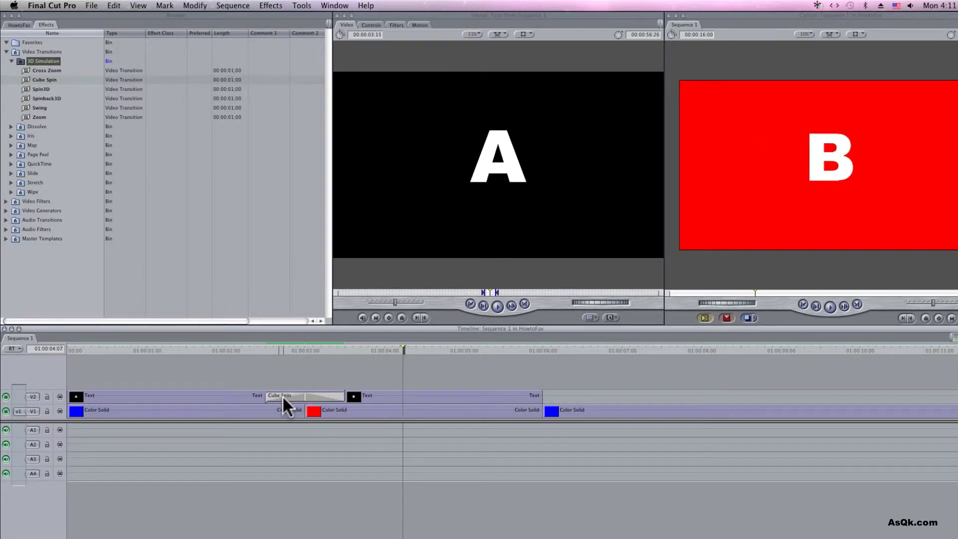
drag(267, 395, 262, 397)
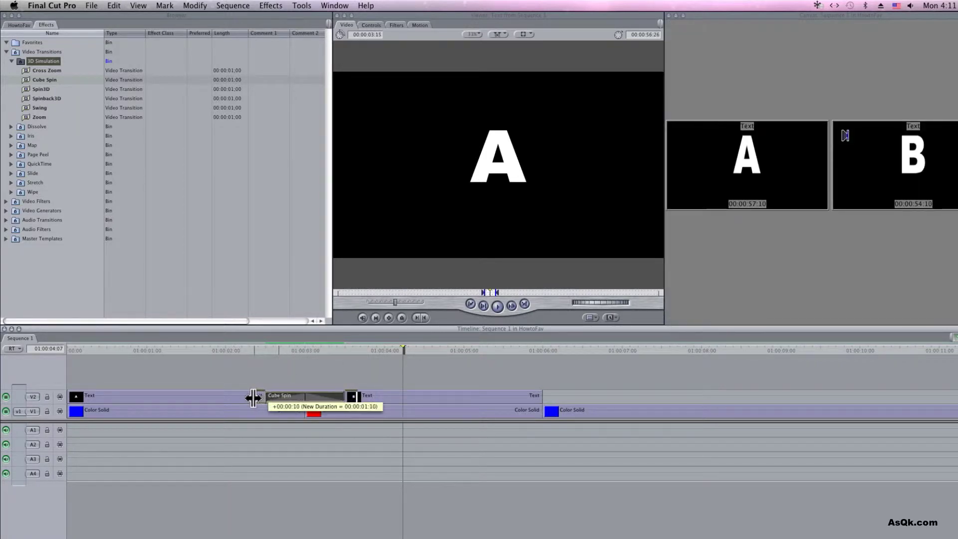
drag(260, 397, 252, 396)
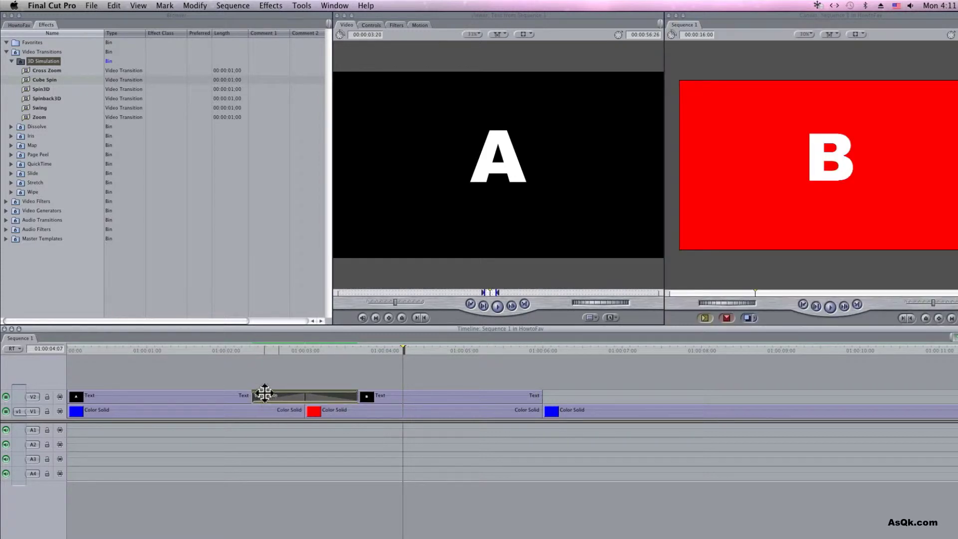
- Set the Cube Spin transition to Start 5%, End 91%, and Spin Direction Down
double_click(263, 394)
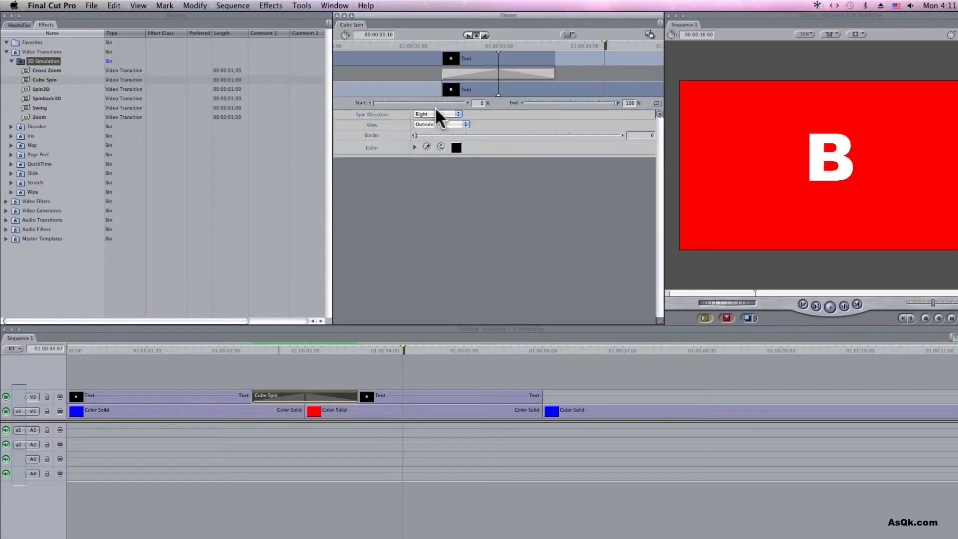
drag(372, 103, 377, 102)
drag(614, 102, 606, 103)
click(445, 114)
click(279, 394)
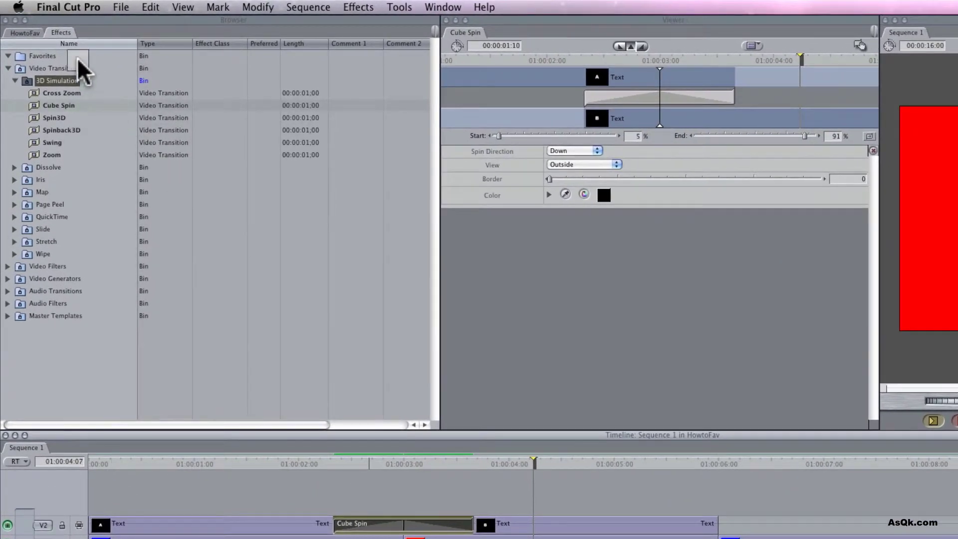
- Drag the customized transition into Favorites and rename it Cube Spin 2
drag(186, 176, 38, 54)
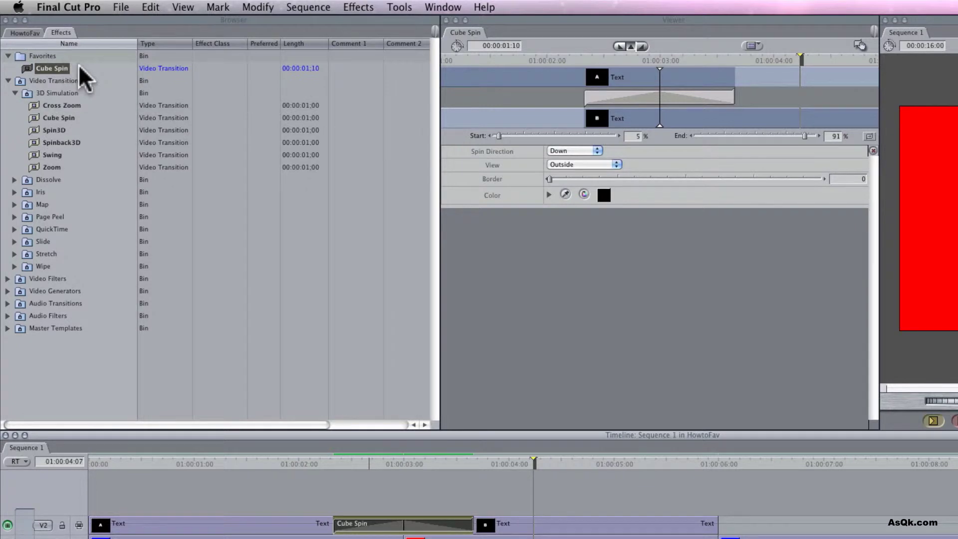
click(34, 81)
click(51, 68)
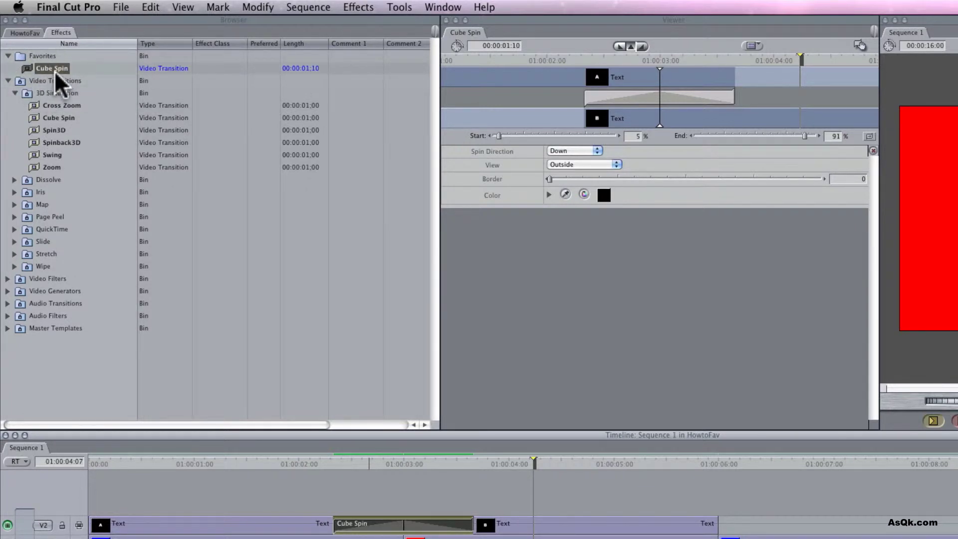
click(66, 70)
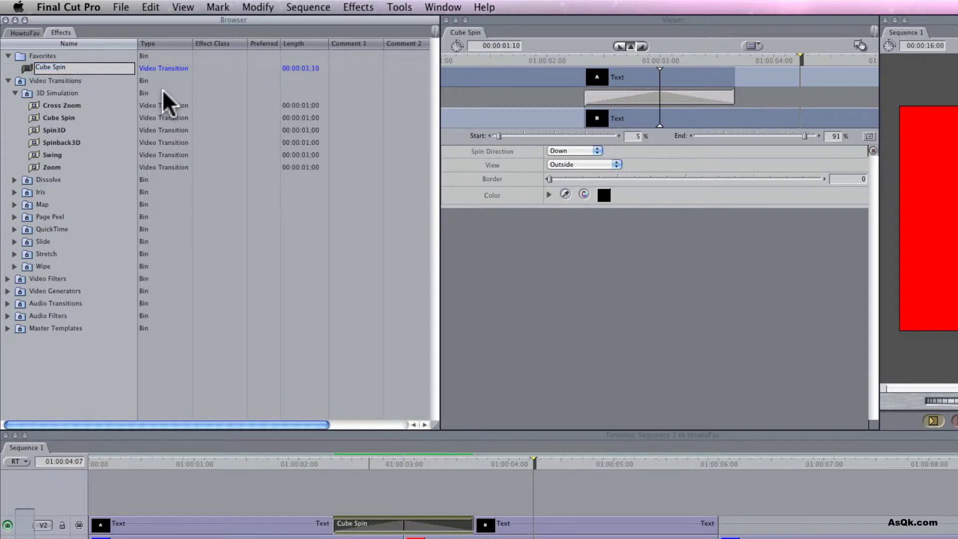
text(2)
key(Return)
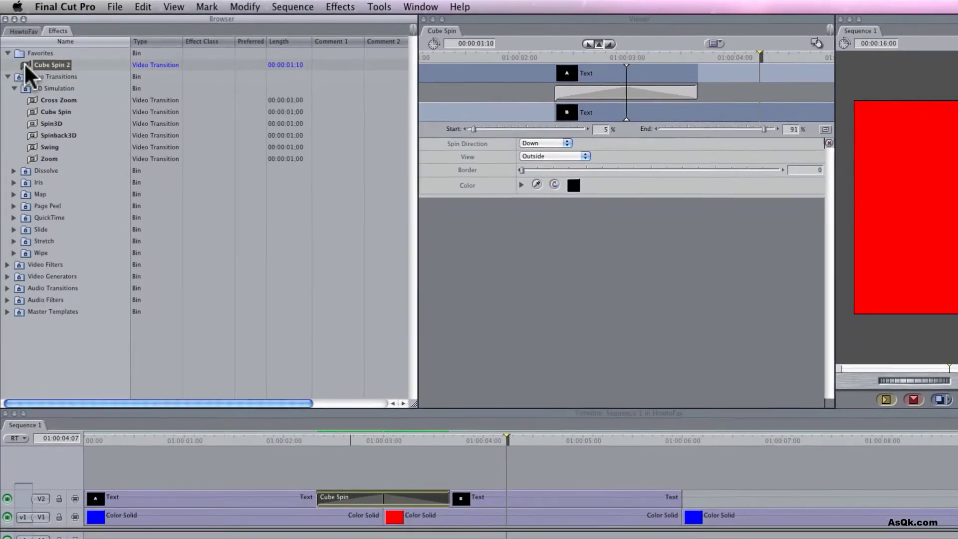
drag(24, 62, 290, 399)
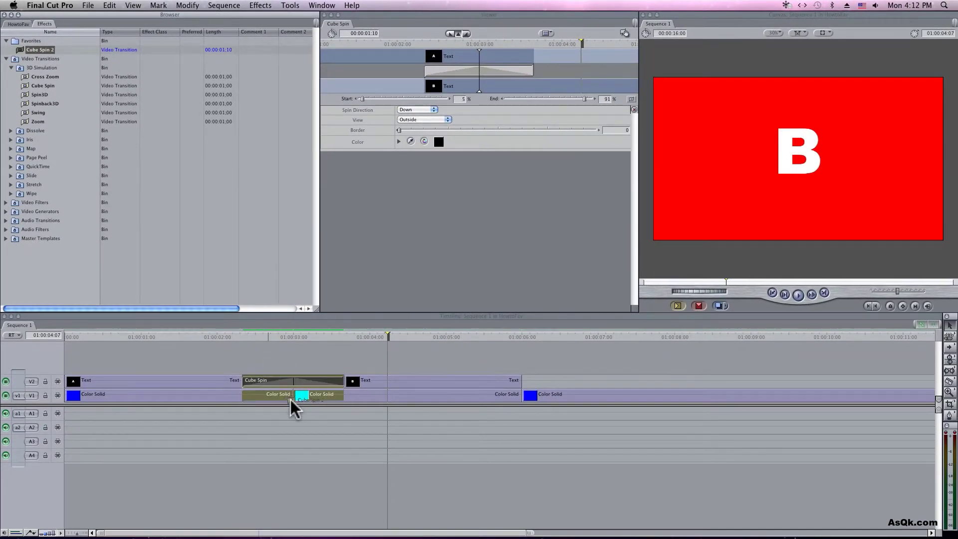
- Apply Cube Spin 2 between the blue and red solids on V1 and play it back
drag(291, 399, 291, 399)
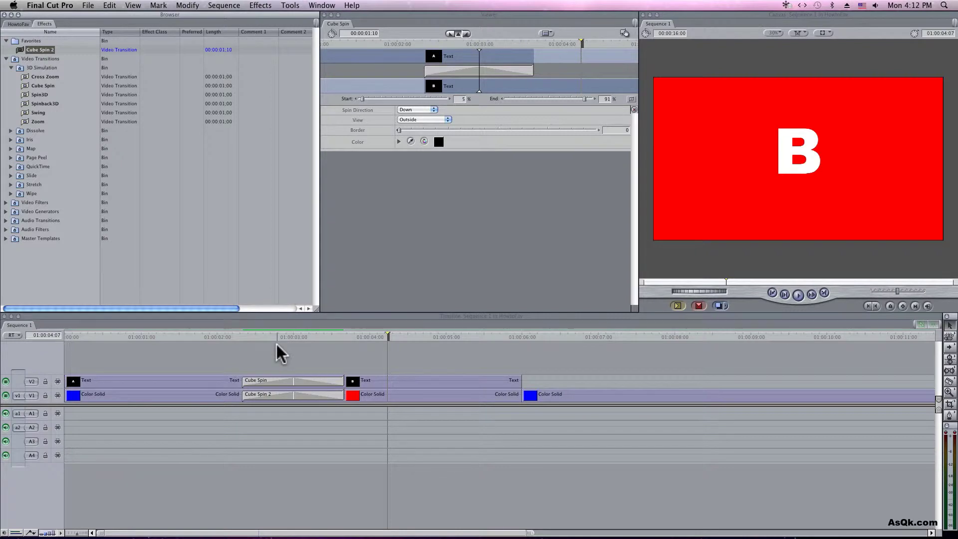
click(194, 335)
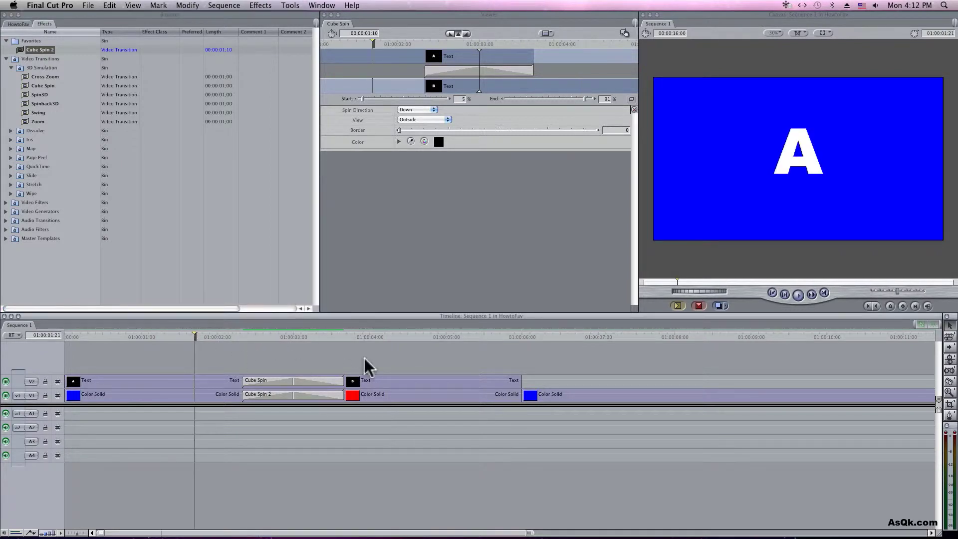
key(space)
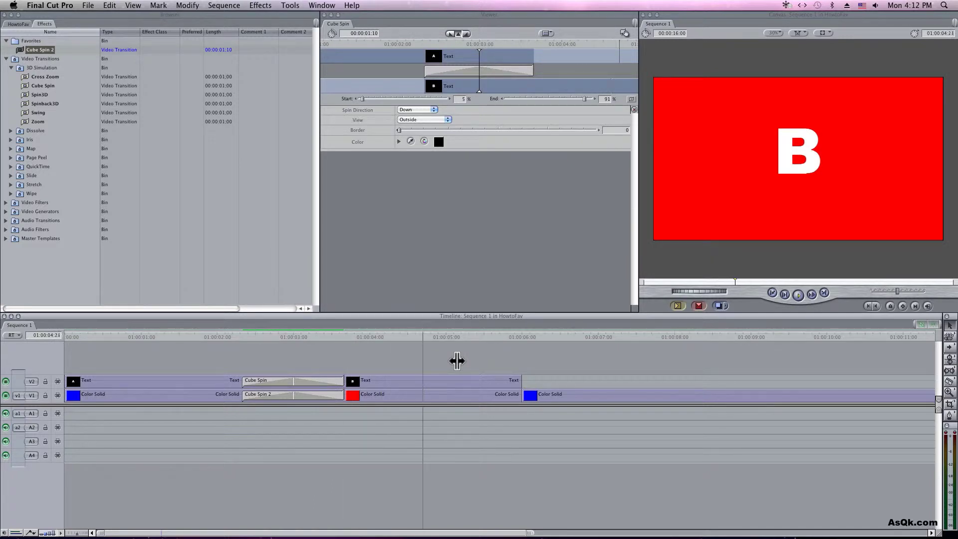
key(space)
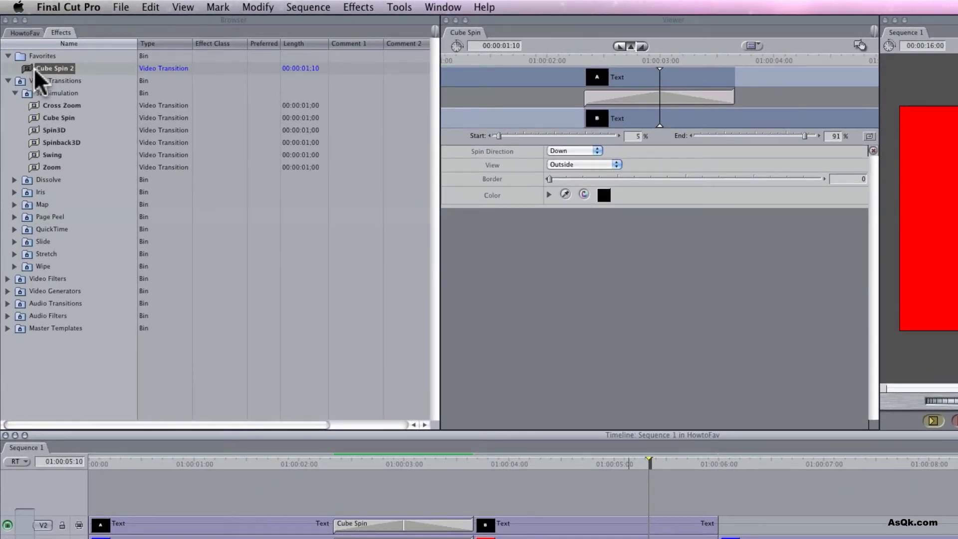
drag(34, 68, 31, 104)
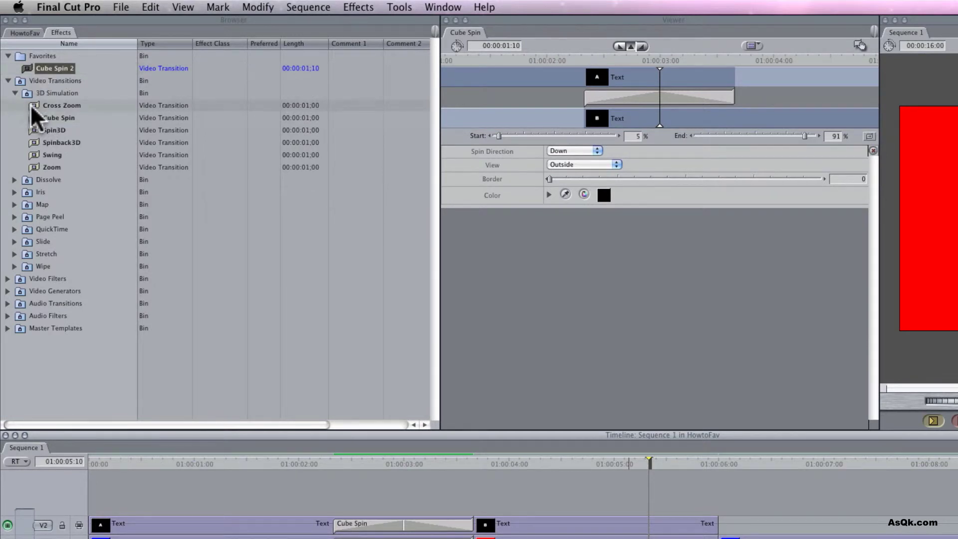
- Delete the Cross Zoom Copy and 3D Simulation Copy that were dragged into Favorites
drag(30, 104, 23, 55)
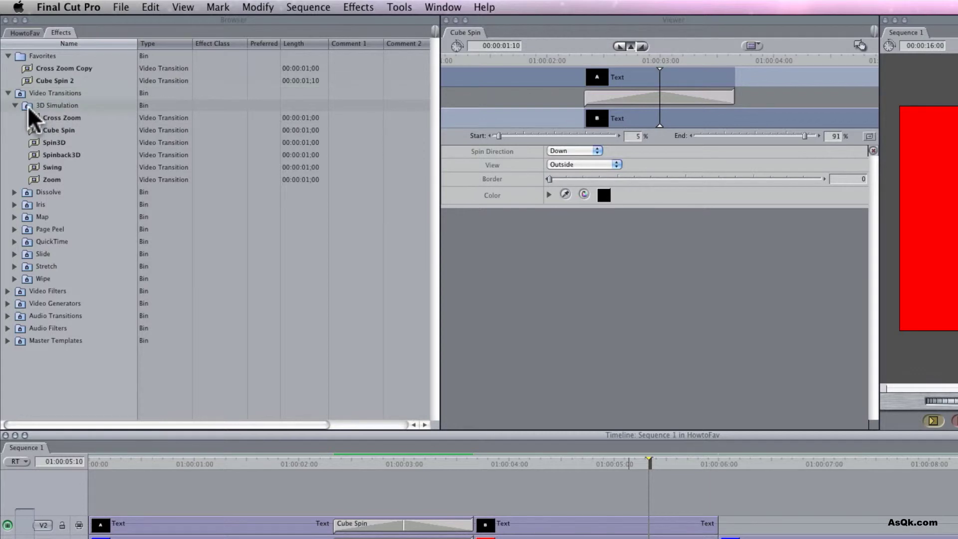
drag(28, 106, 23, 57)
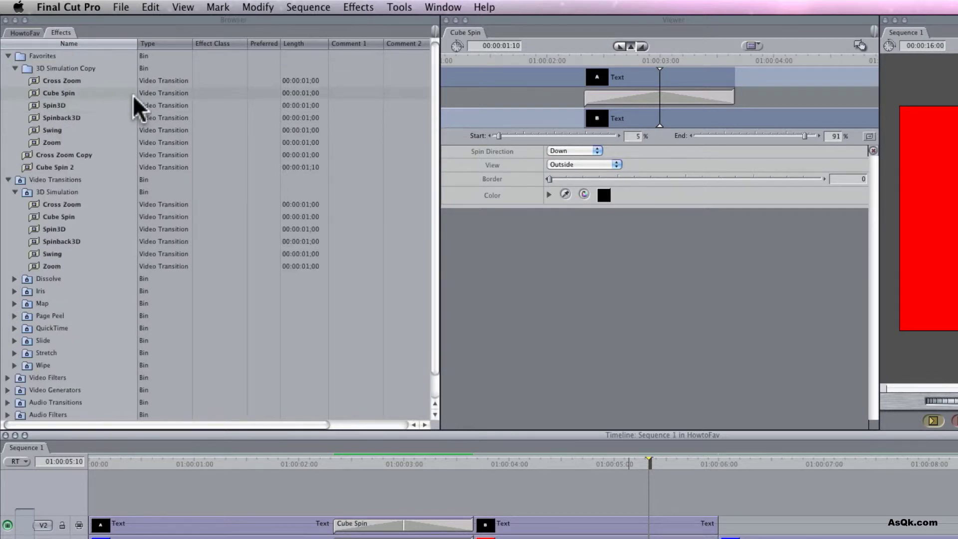
click(15, 68)
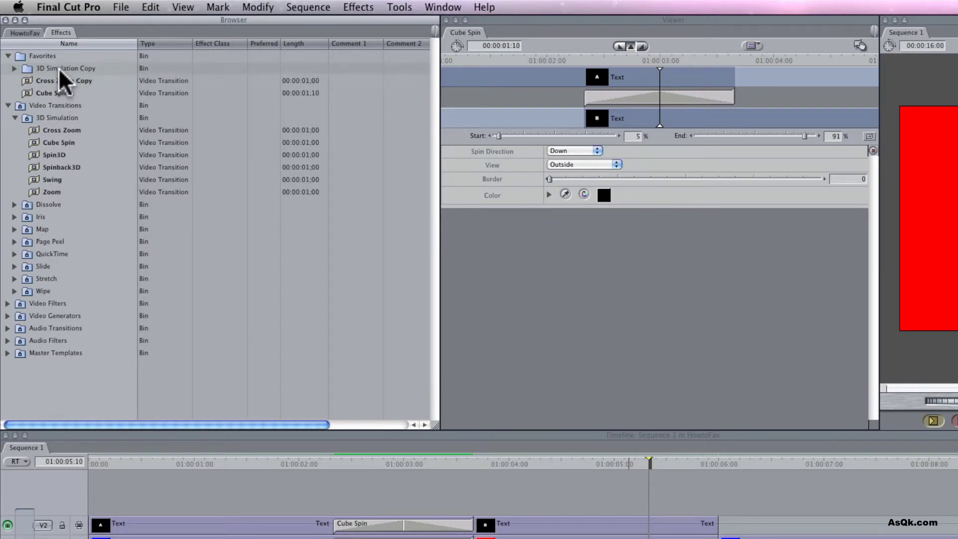
click(26, 68)
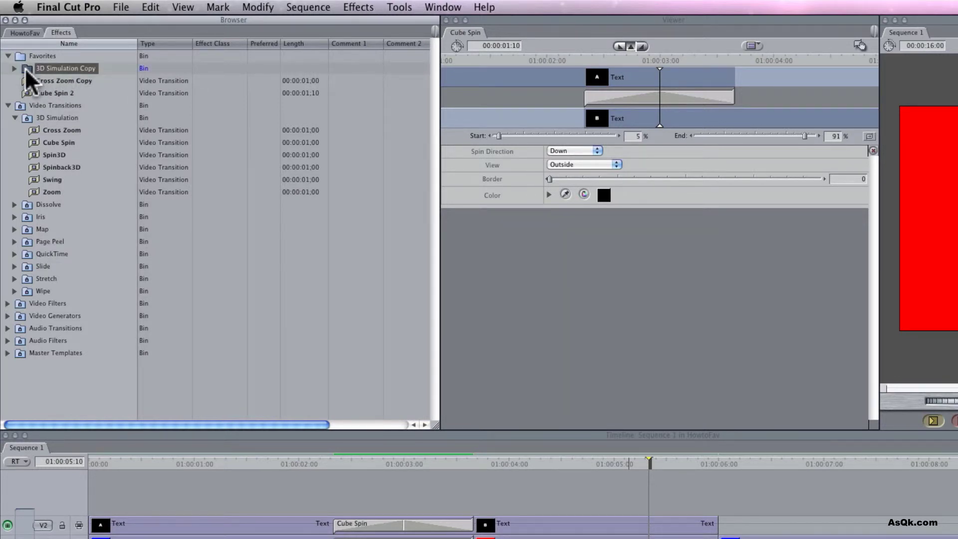
key(Delete)
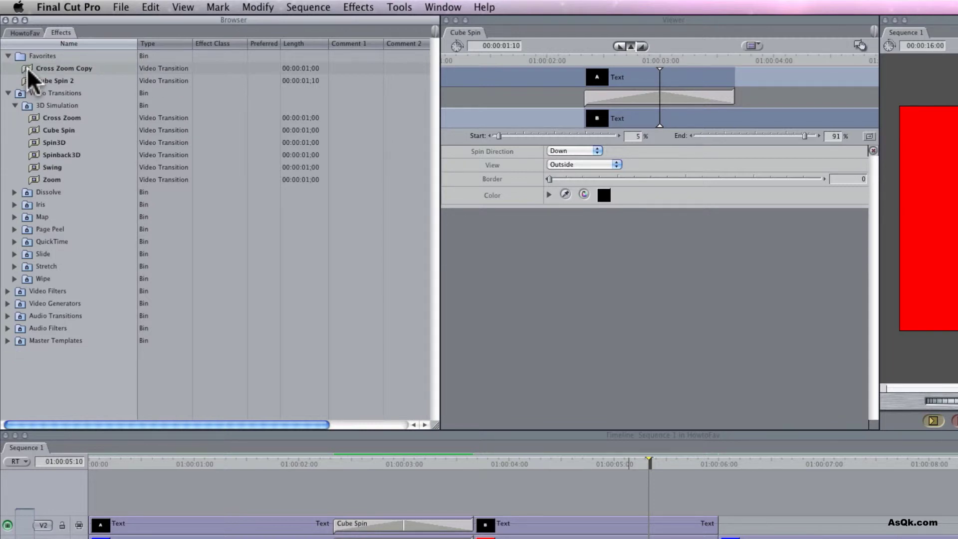
click(27, 67)
key(Delete)
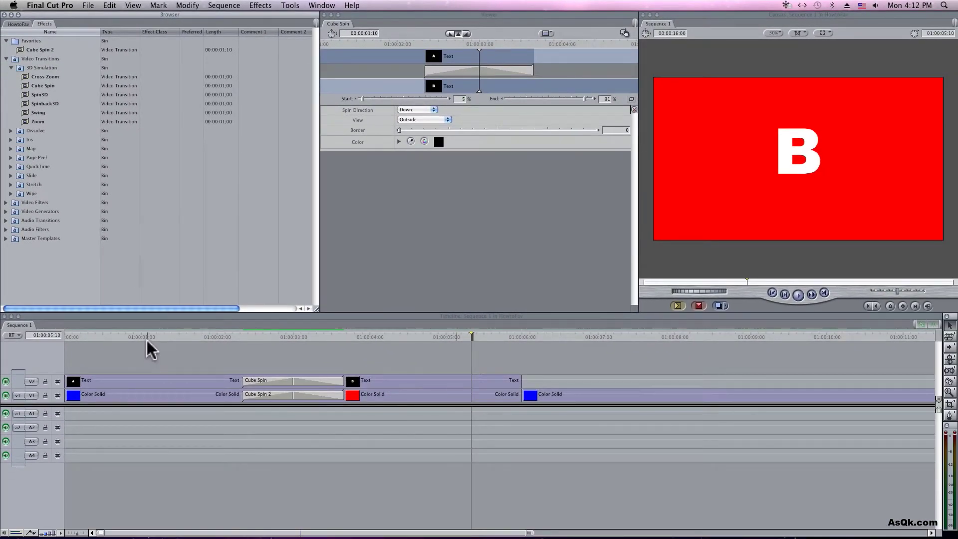
- Select the first A text clip on V2 and load it into the Viewer
click(147, 338)
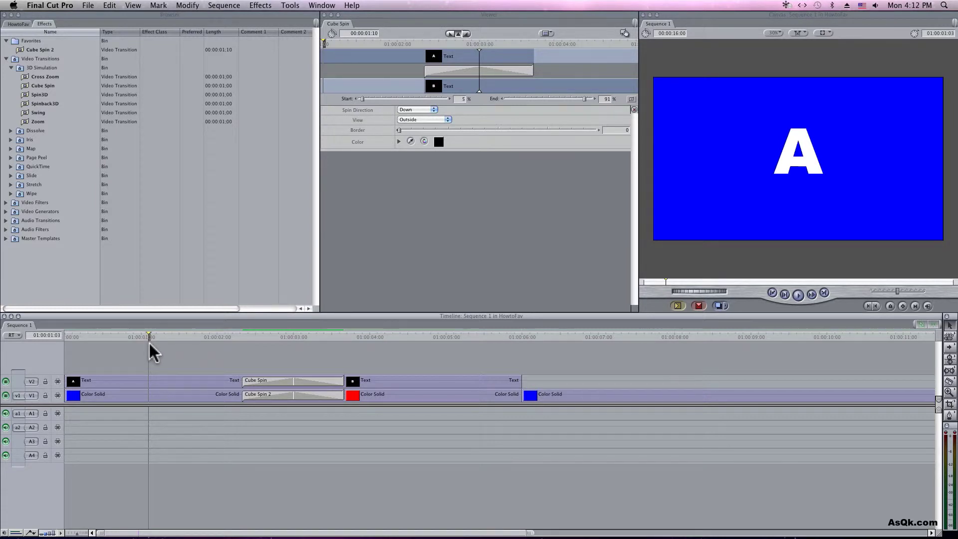
click(164, 377)
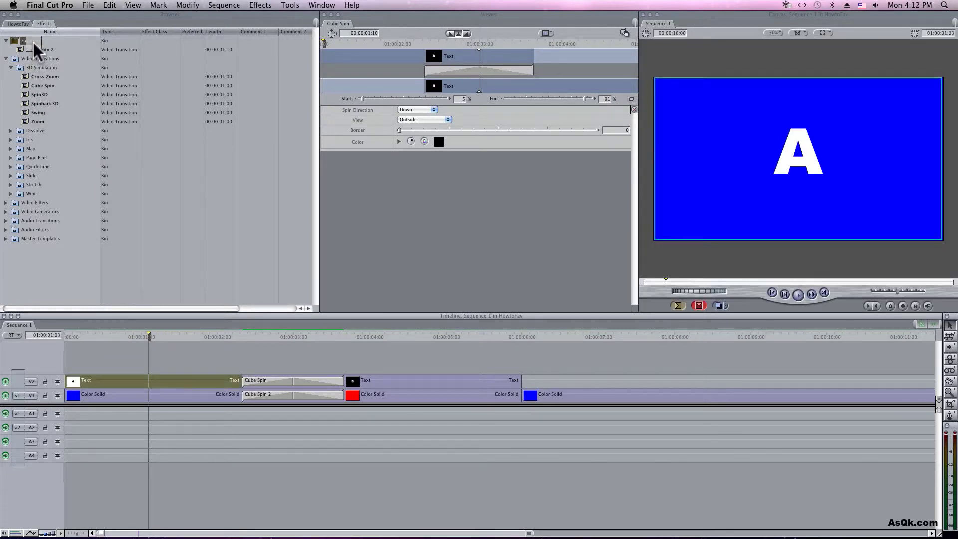
drag(34, 43, 34, 43)
drag(31, 43, 31, 42)
double_click(175, 381)
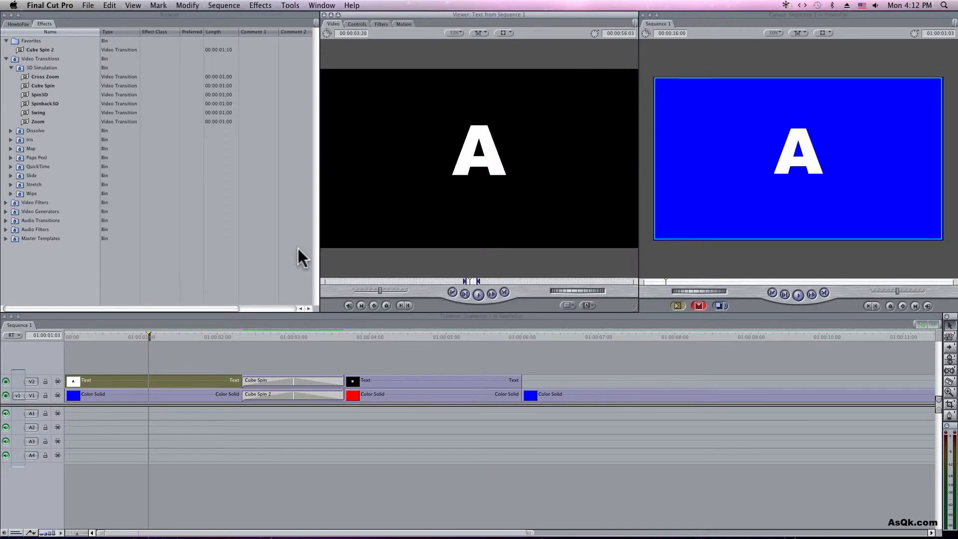
- Make the A text clip a favorite effect via the Effects menu and rename it Text A
click(257, 7)
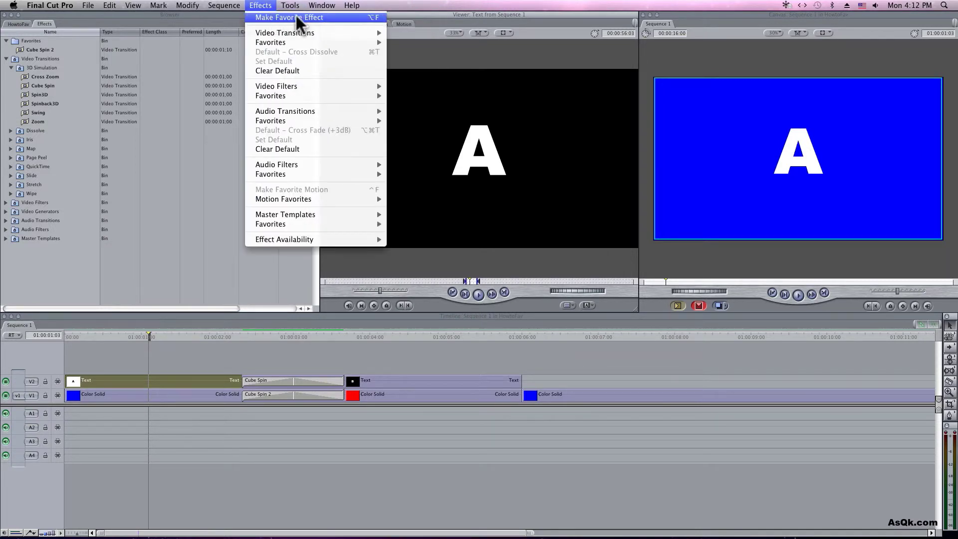
click(331, 16)
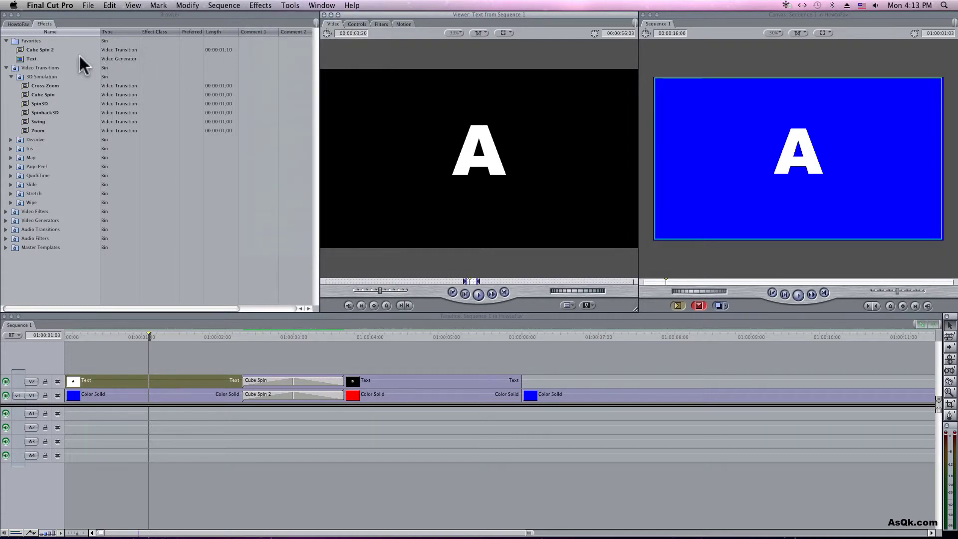
click(40, 59)
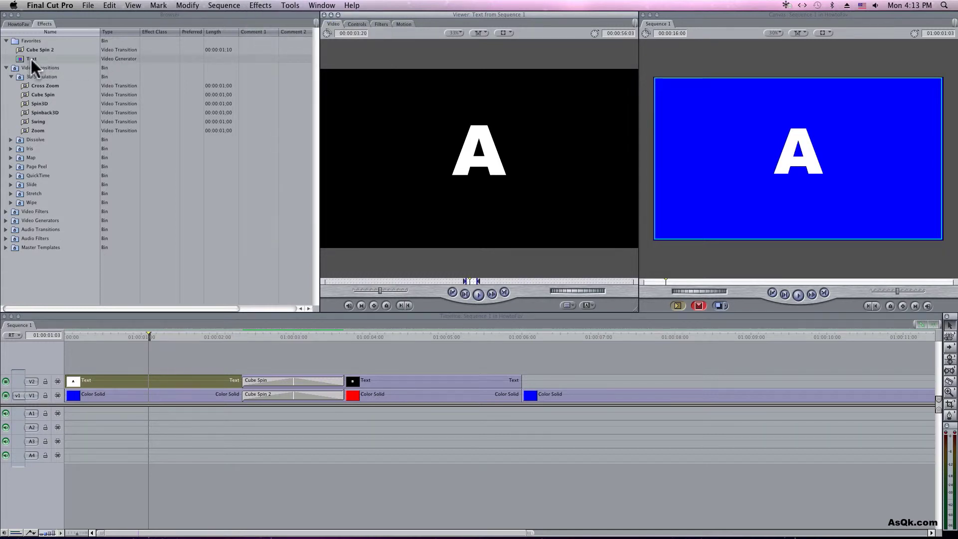
click(31, 59)
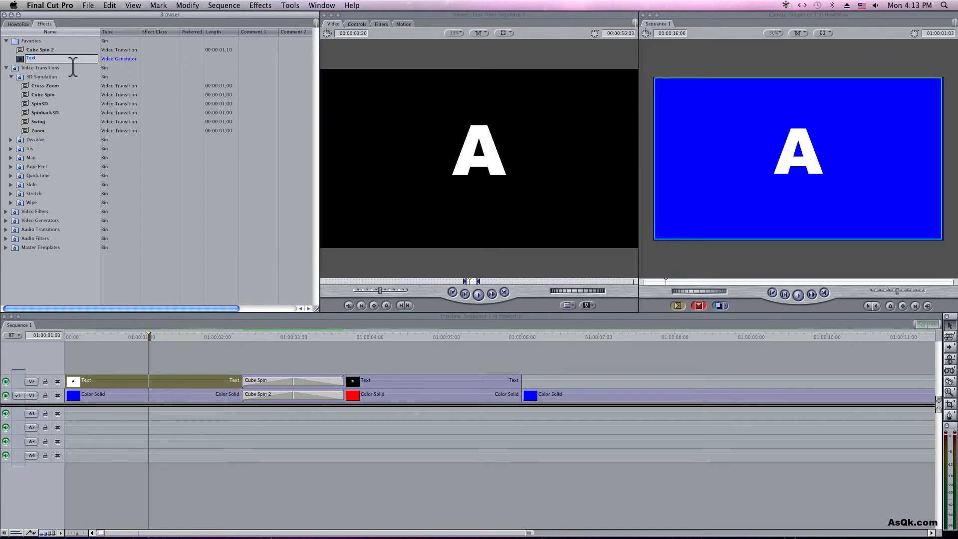
key(Right)
text(A)
key(Return)
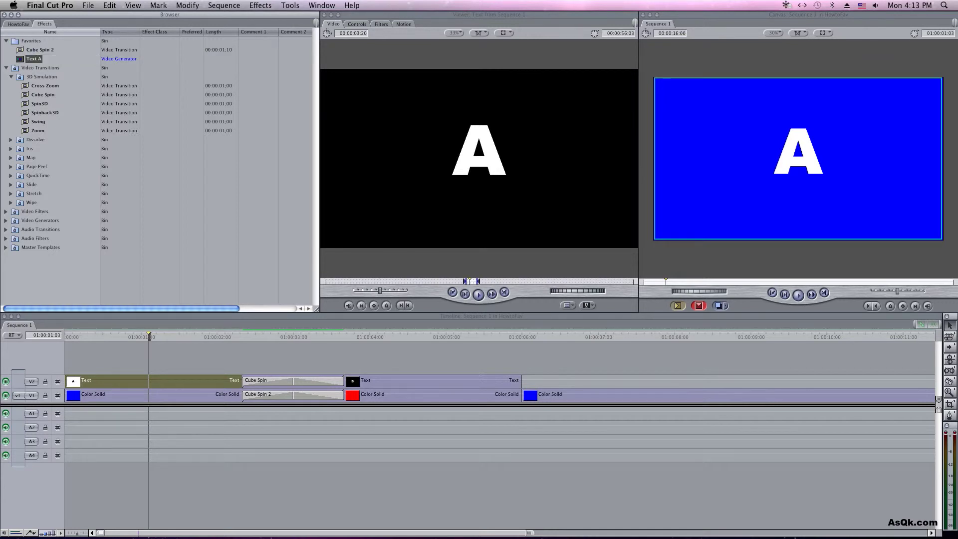
click(21, 60)
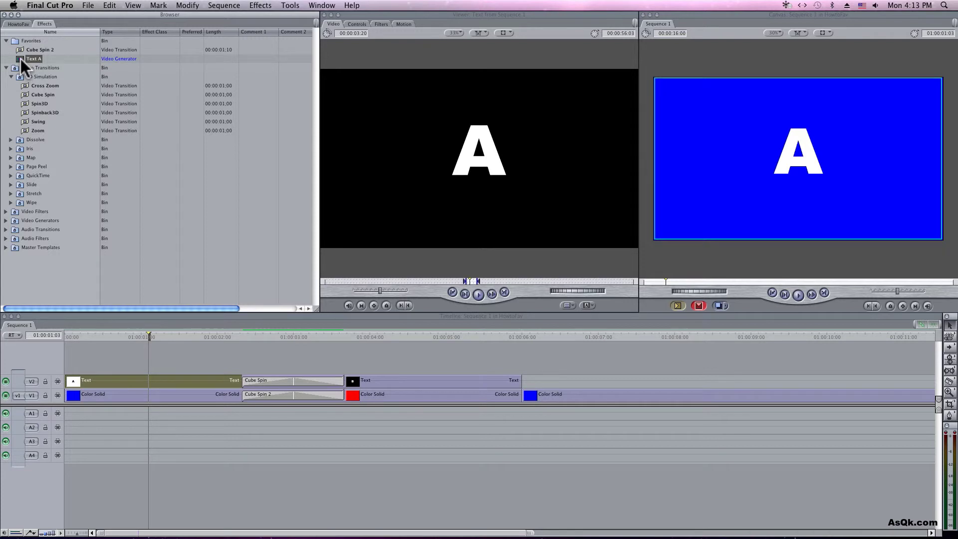
mouse_move(20, 59)
mouse_down()
mouse_move(325, 206)
mouse_move(532, 378)
mouse_up()
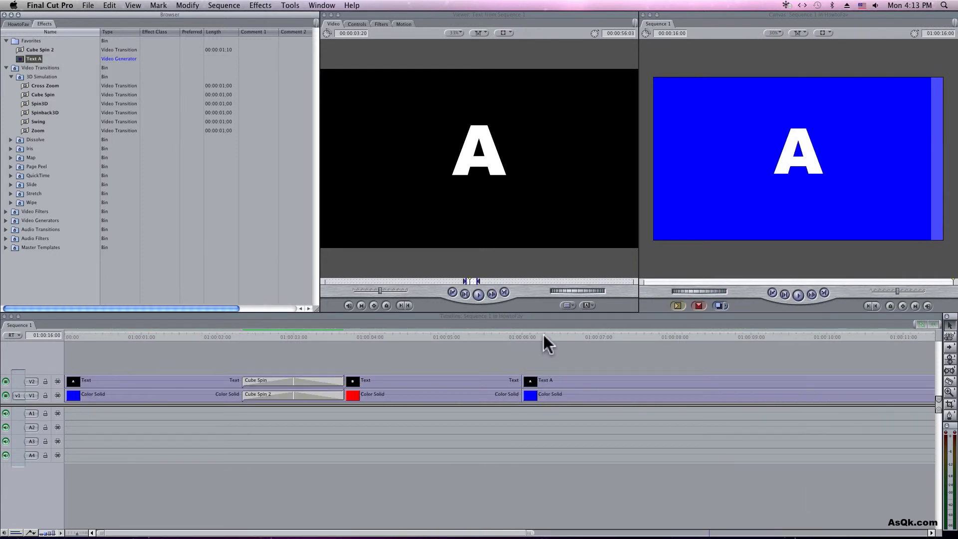
- Add Cube Spin 2 before Text A on V2 and the last blue solid on V1, then preview
drag(543, 335, 490, 338)
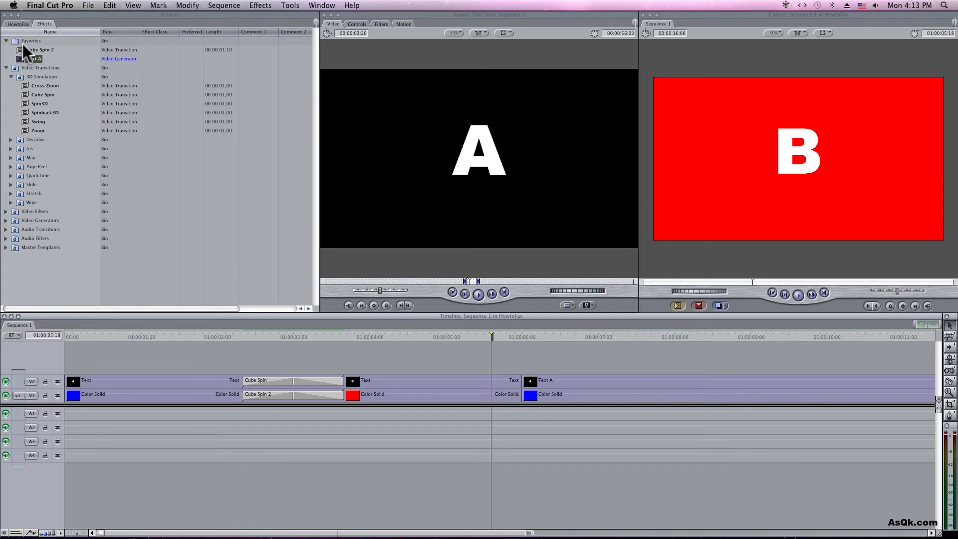
drag(21, 48, 198, 133)
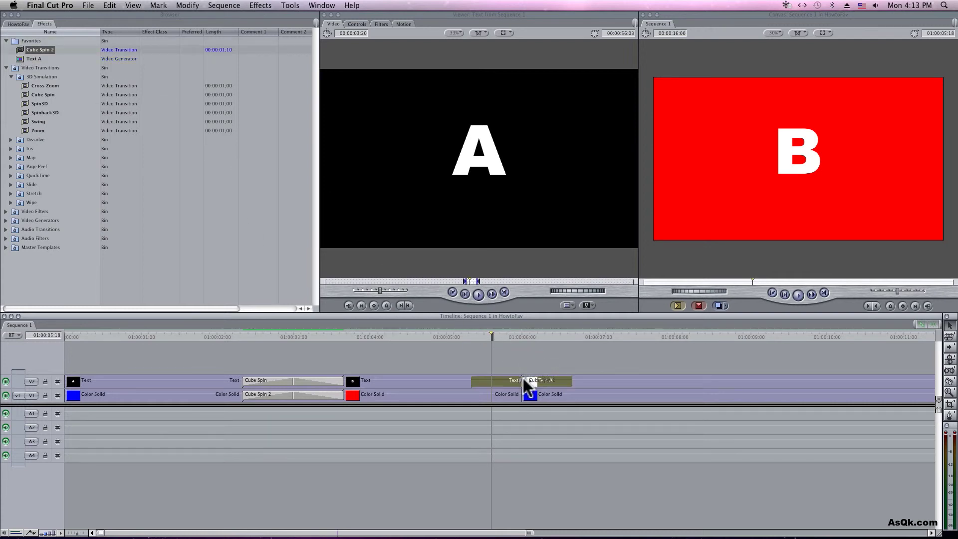
drag(511, 346, 523, 378)
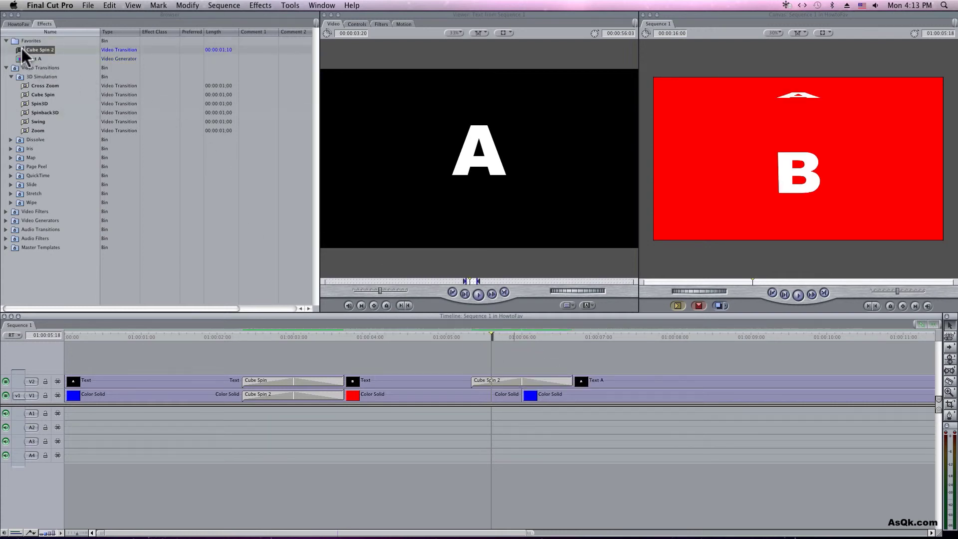
drag(18, 50, 530, 407)
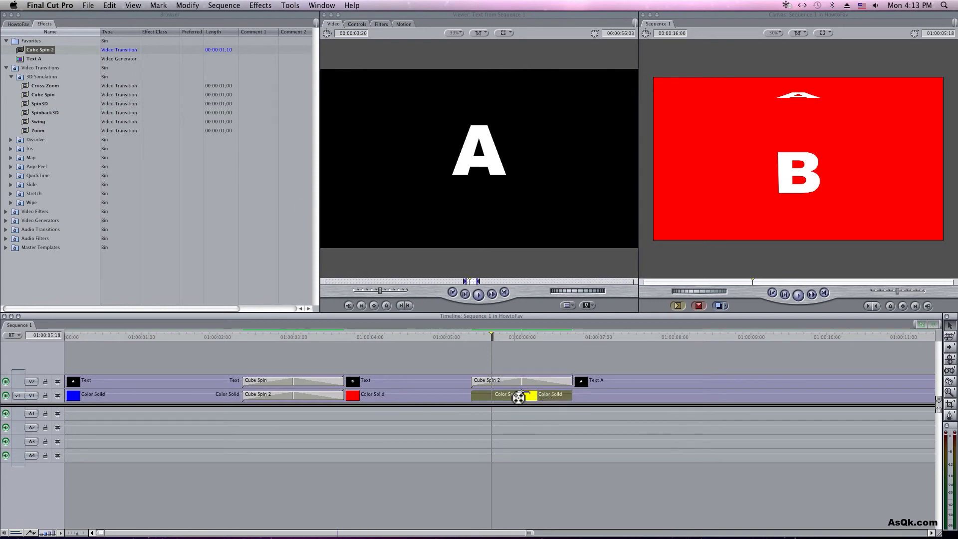
click(210, 335)
key(space)
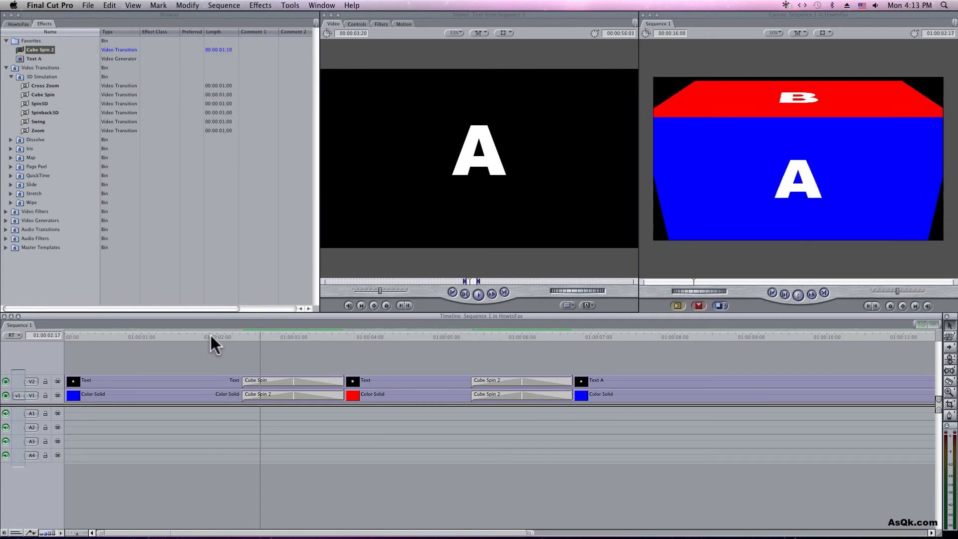